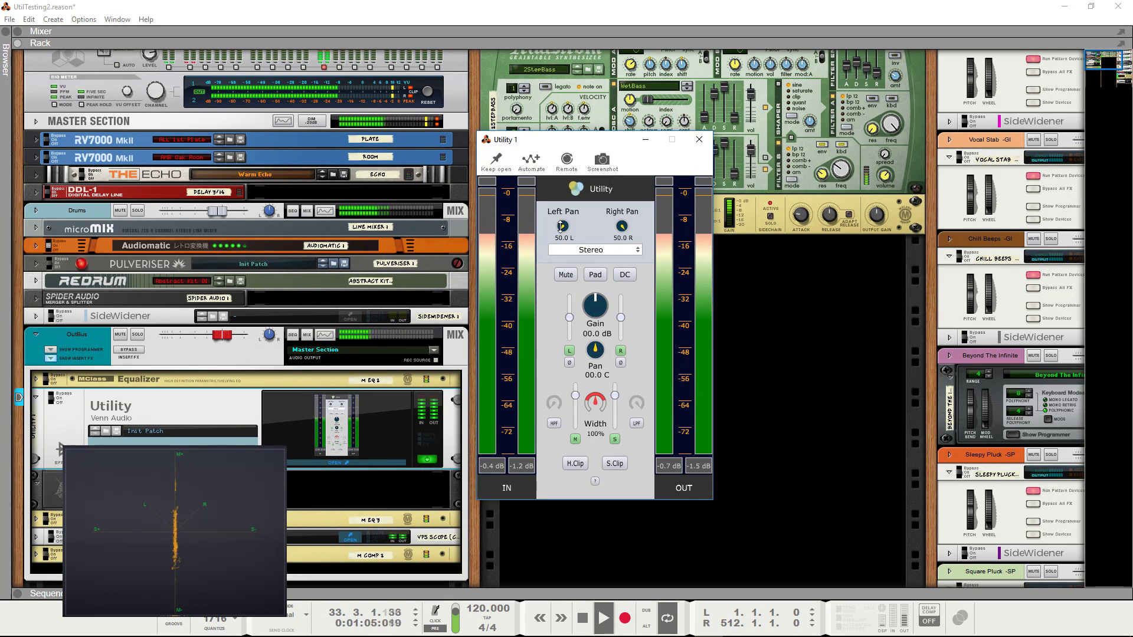
{"action": "mouse_move", "coordinate": [562, 226]}
{"action": "left_mouse_down"}
{"action": "mouse_move", "coordinate": [567, 121]}
{"action": "mouse_move", "coordinate": [556, 224]}
{"action": "mouse_move", "coordinate": [624, 250]}
{"action": "mouse_move", "coordinate": [662, 407]}
{"action": "mouse_move", "coordinate": [578, 283]}
{"action": "left_mouse_up"}
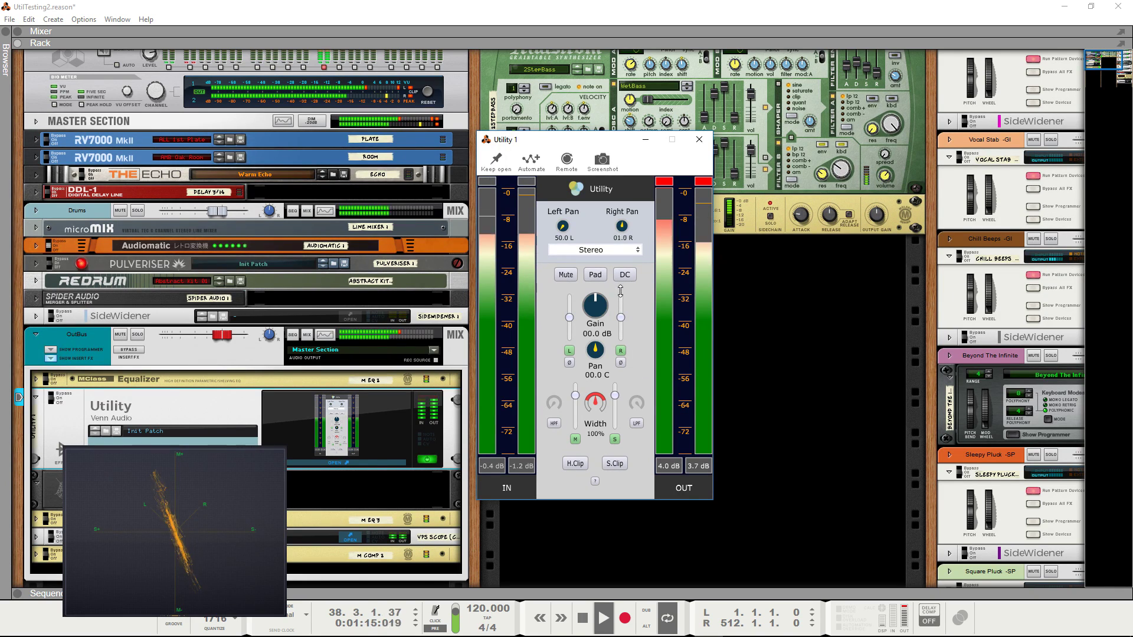
{"action": "left_click_drag", "start_coordinate": [563, 226], "coordinate": [556, 161]}
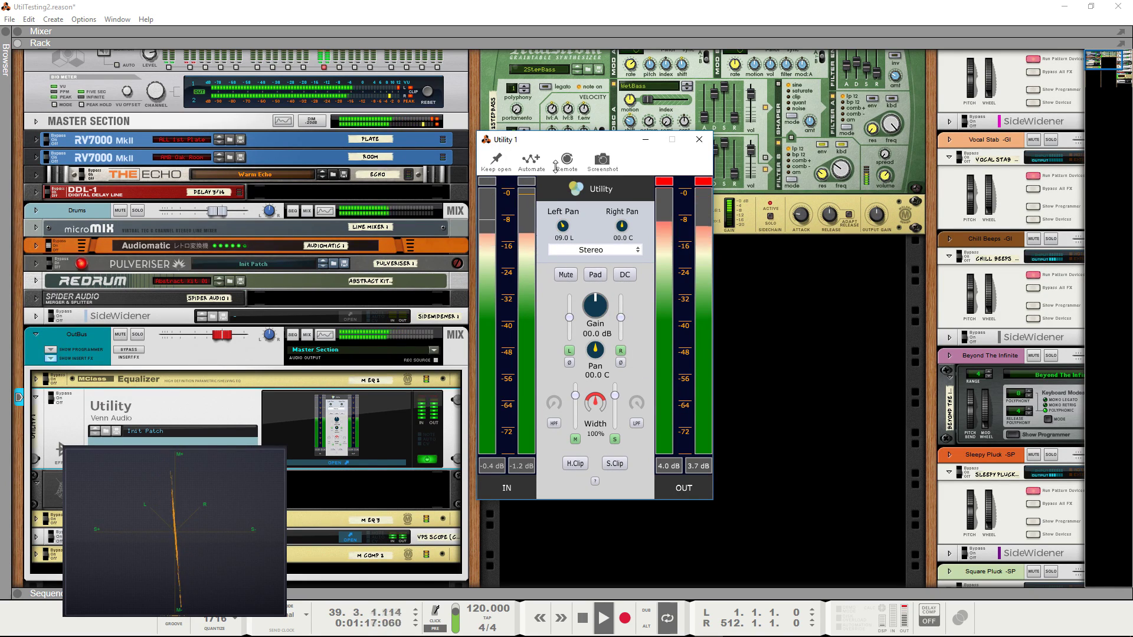
{"action": "left_click", "coordinate": [622, 226], "text": "ctrl"}
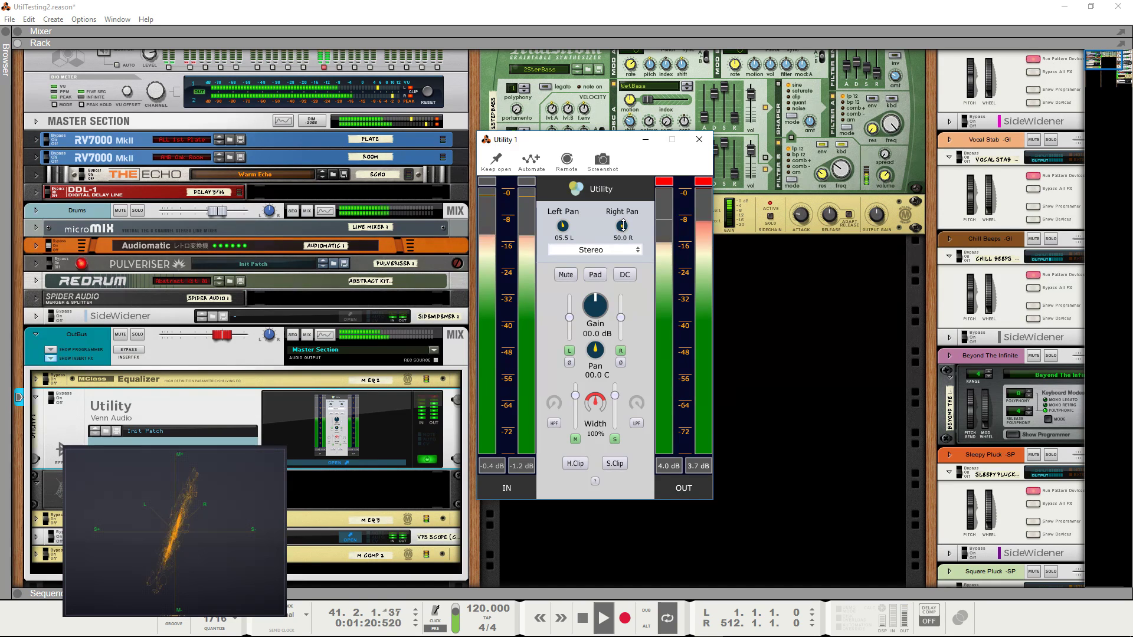
{"action": "left_click", "coordinate": [563, 225], "text": "ctrl"}
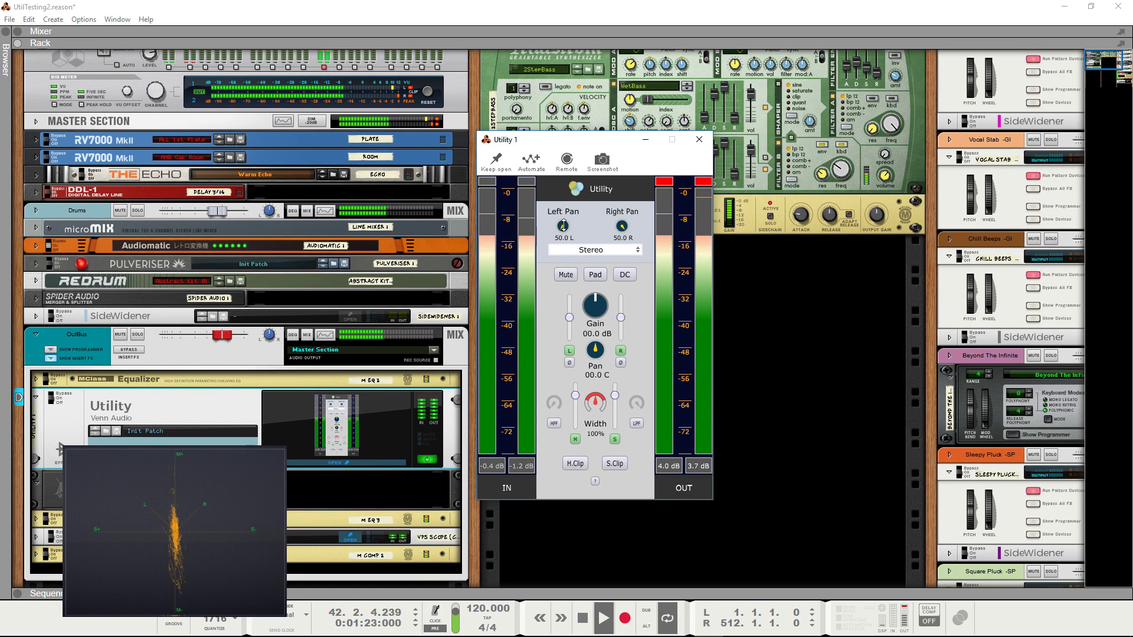
Switch the Utility to Dual Mono, sweep Pre Mono Balance left and back, then reset it to 00.0 C.
{"action": "left_click", "coordinate": [604, 249]}
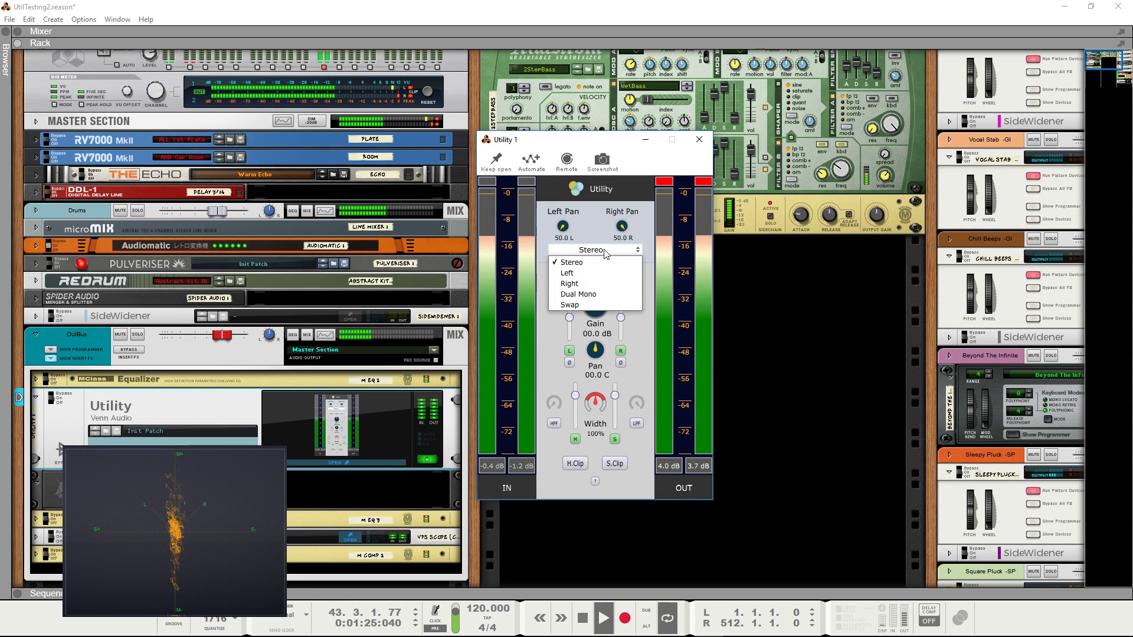
{"action": "left_click", "coordinate": [598, 293]}
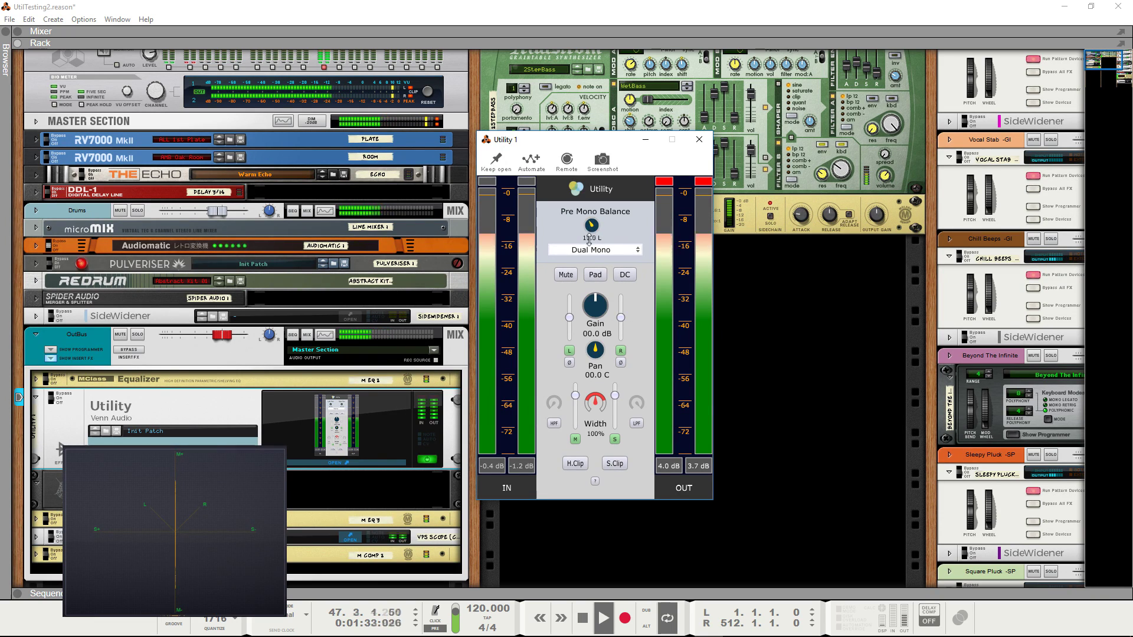
{"action": "left_click_drag", "start_coordinate": [592, 224], "coordinate": [595, 310]}
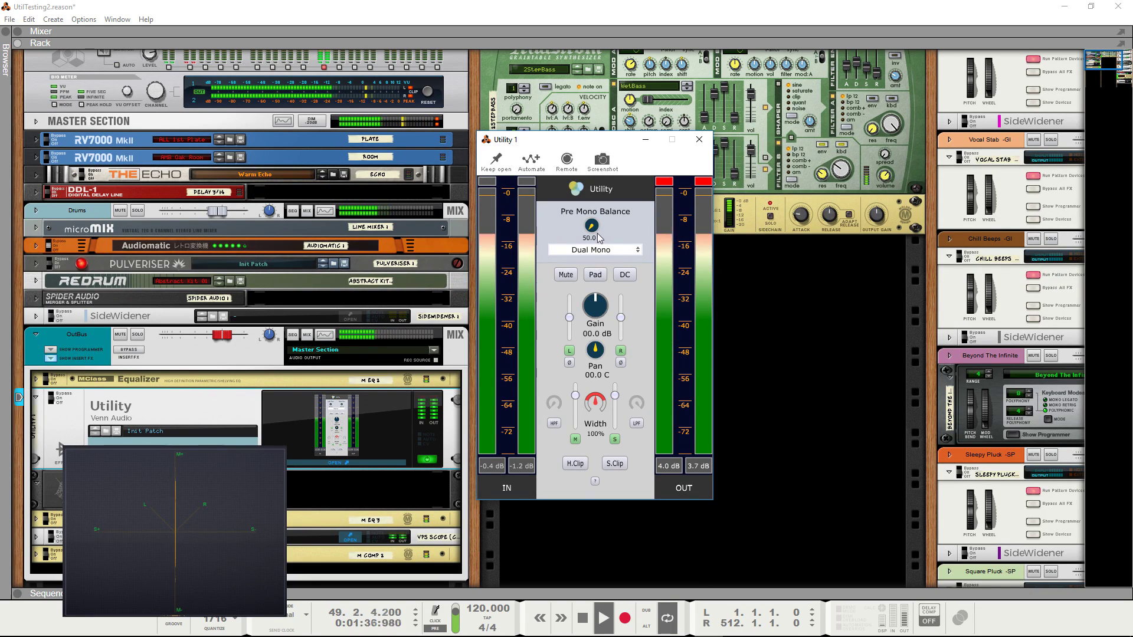
{"action": "left_click_drag", "start_coordinate": [593, 226], "coordinate": [584, 118]}
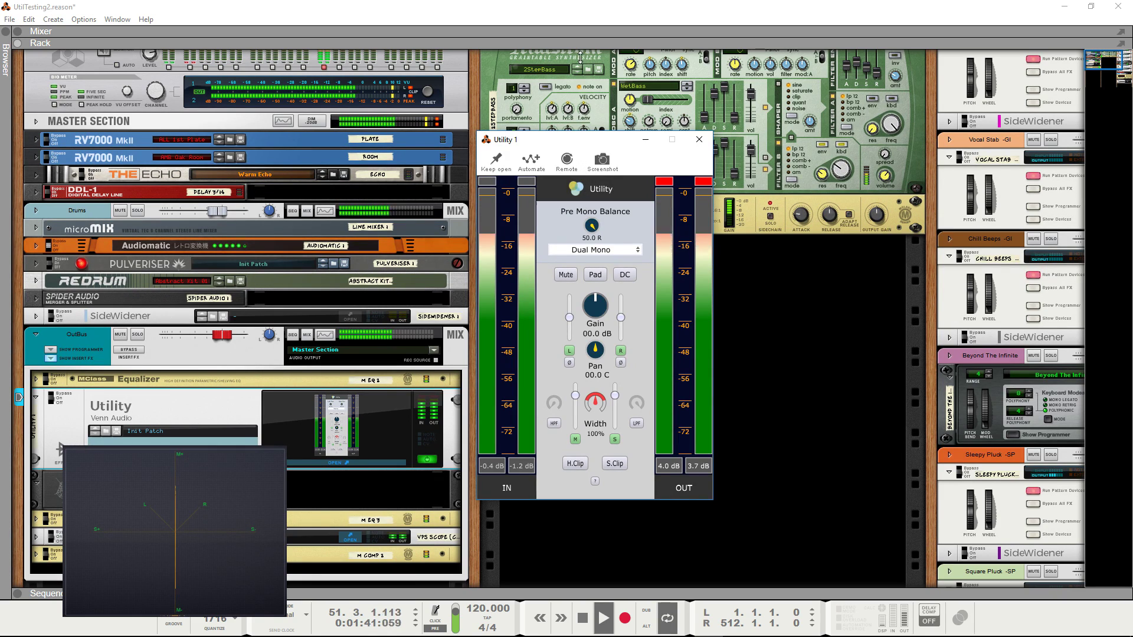
{"action": "double_click", "coordinate": [592, 226]}
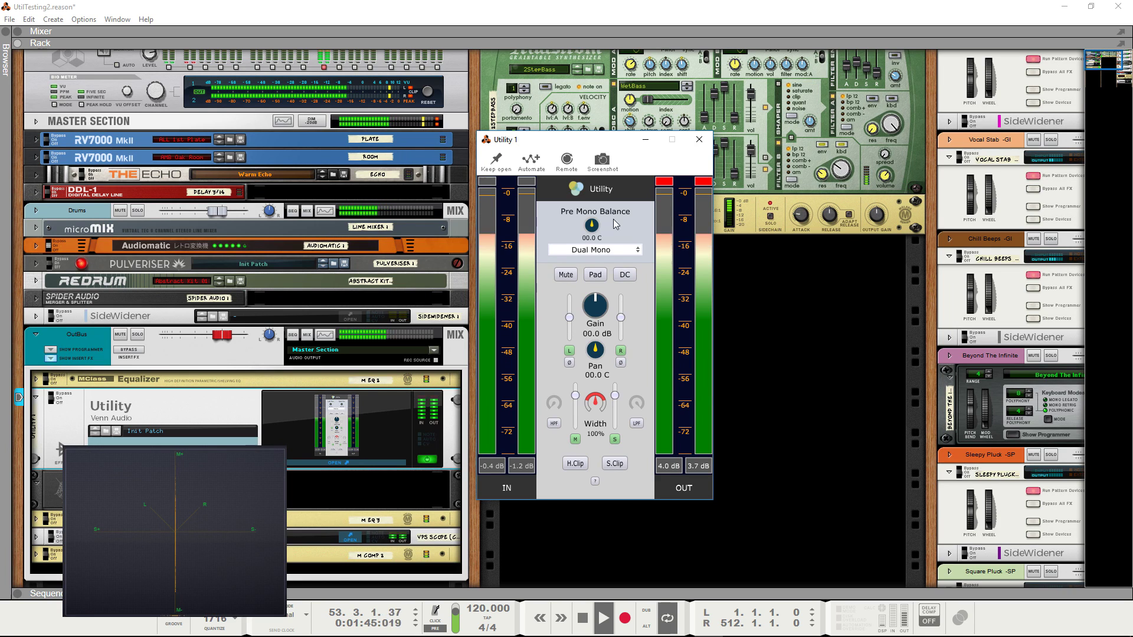
Return the Utility channel mode to Stereo and switch on the Pad and DC filter buttons.
{"action": "left_click", "coordinate": [619, 249]}
{"action": "left_click", "coordinate": [568, 263]}
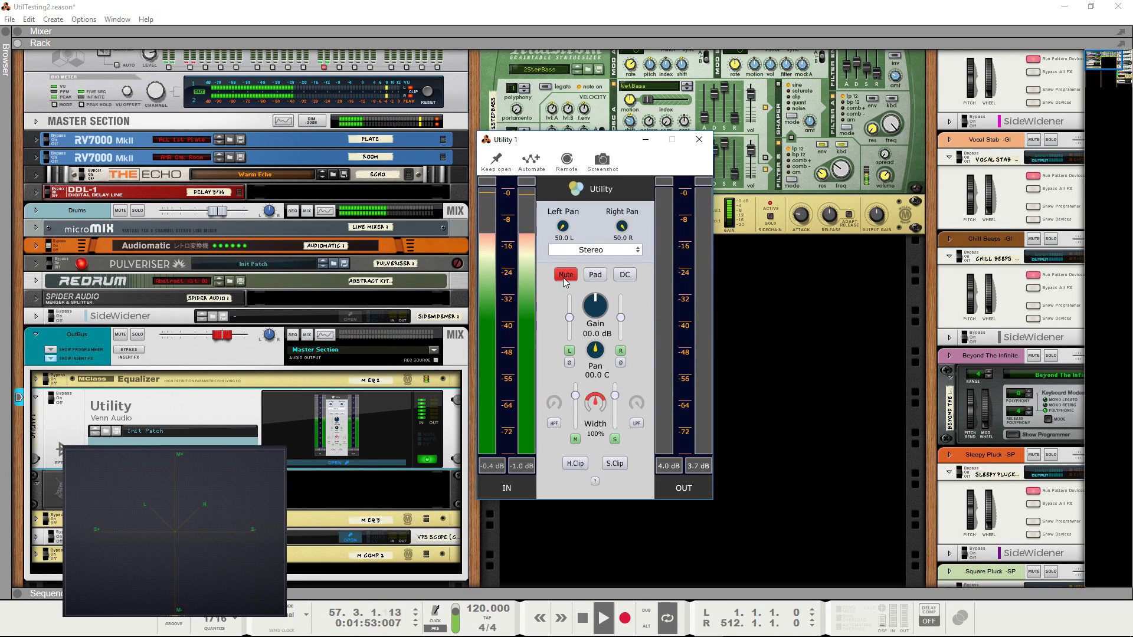
{"action": "left_click", "coordinate": [596, 276]}
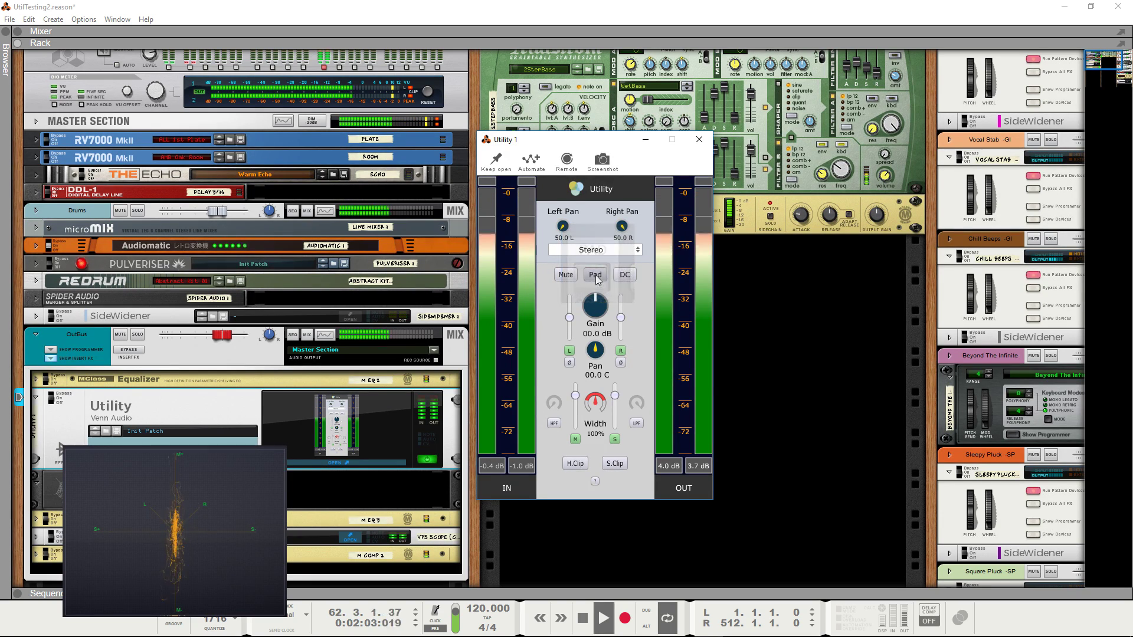
{"action": "left_click", "coordinate": [626, 276]}
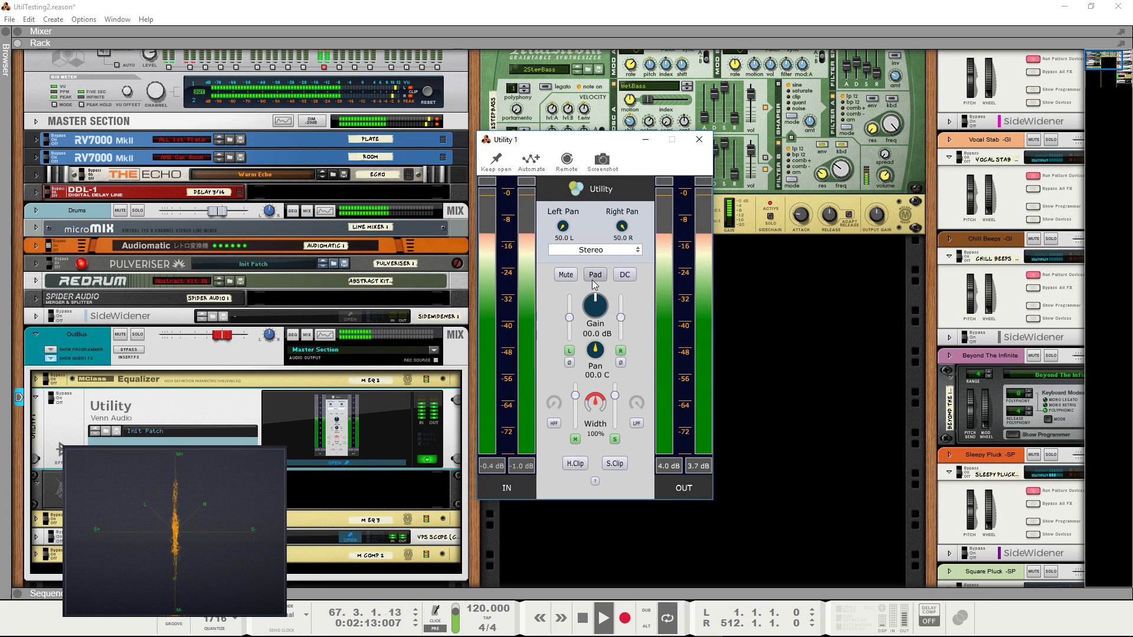
{"action": "mouse_move", "coordinate": [595, 302]}
{"action": "left_mouse_down"}
{"action": "mouse_move", "coordinate": [595, 313]}
{"action": "mouse_move", "coordinate": [594, 286]}
{"action": "left_mouse_up"}
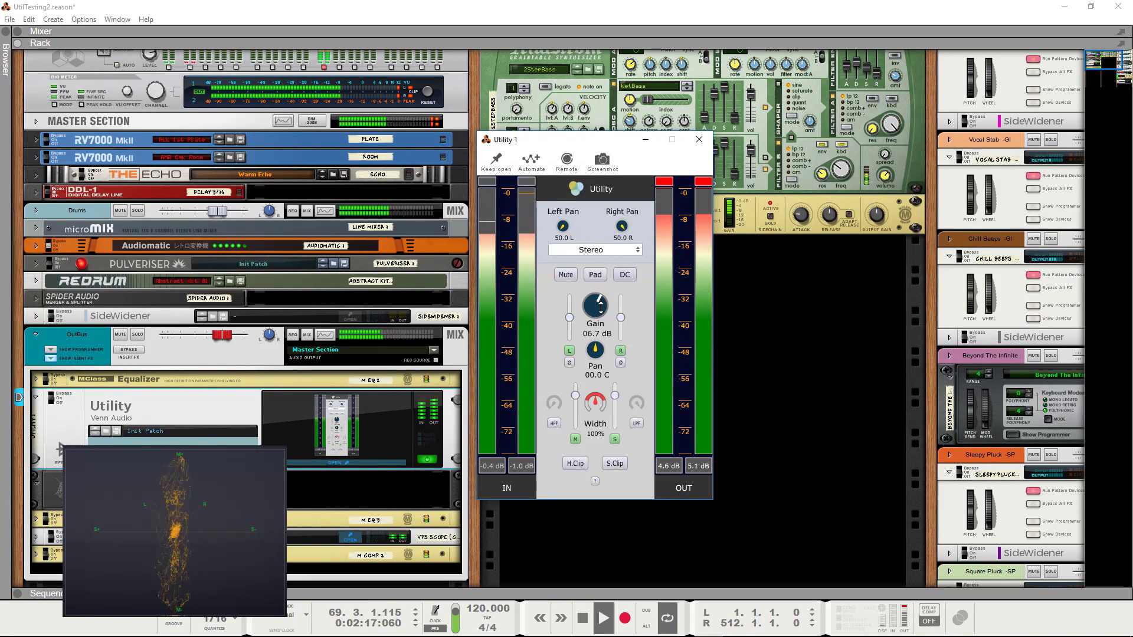
{"action": "left_click", "coordinate": [601, 307], "text": "ctrl"}
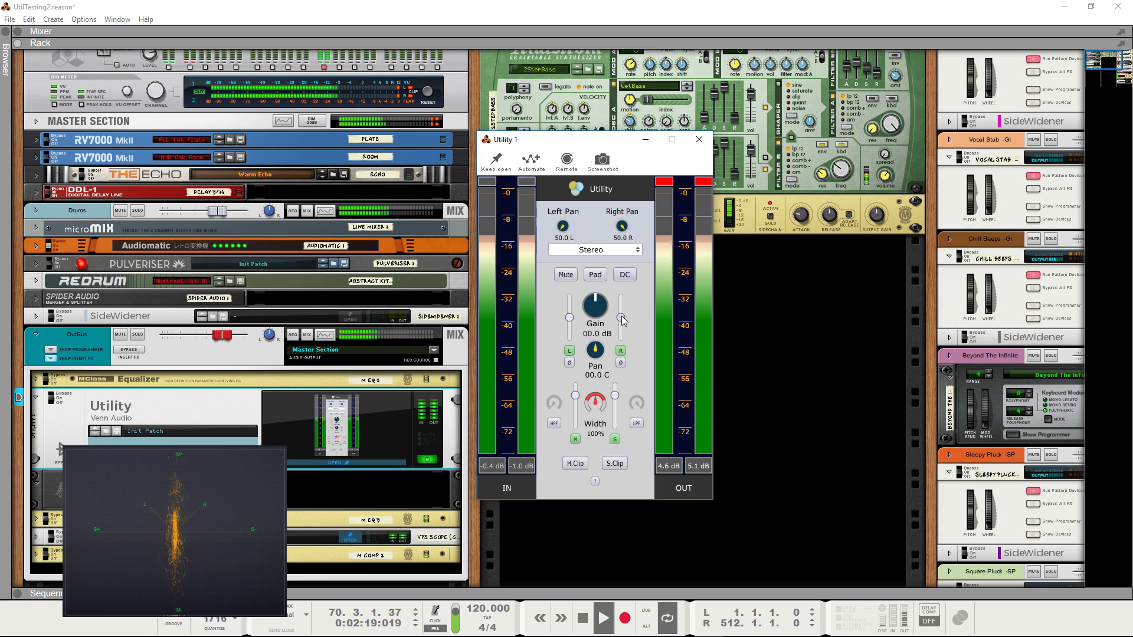
{"action": "mouse_move", "coordinate": [623, 320]}
{"action": "left_mouse_down"}
{"action": "mouse_move", "coordinate": [624, 331]}
{"action": "mouse_move", "coordinate": [570, 317]}
{"action": "mouse_move", "coordinate": [621, 322]}
{"action": "left_mouse_up"}
{"action": "left_click", "coordinate": [622, 318], "text": "ctrl"}
{"action": "left_click", "coordinate": [571, 326], "text": "ctrl"}
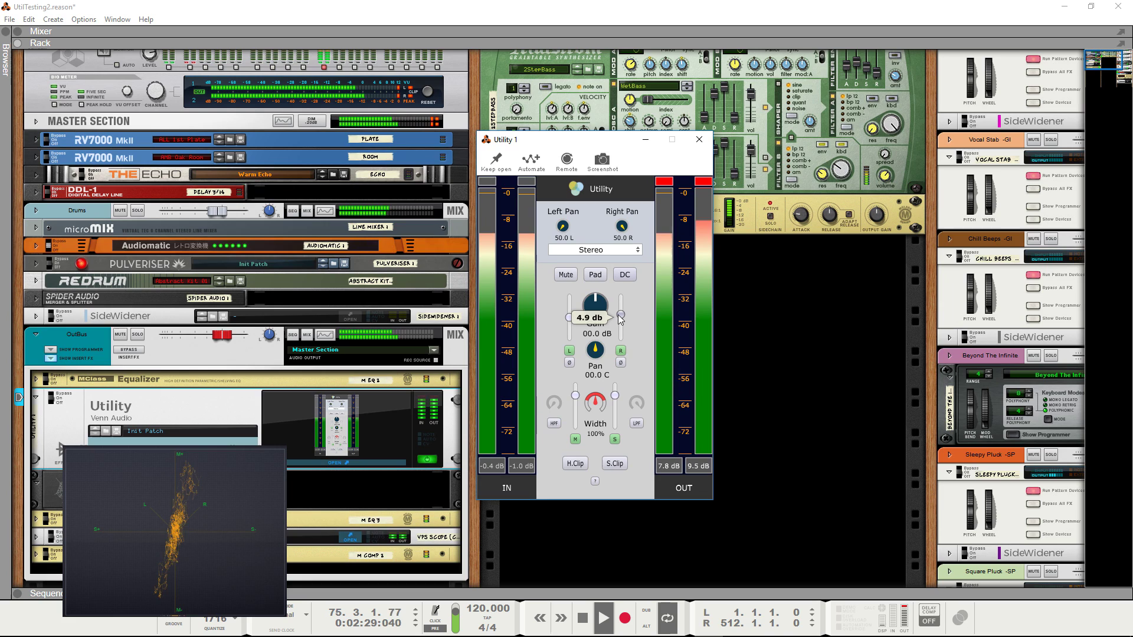
{"action": "left_click", "coordinate": [618, 329], "text": "ctrl"}
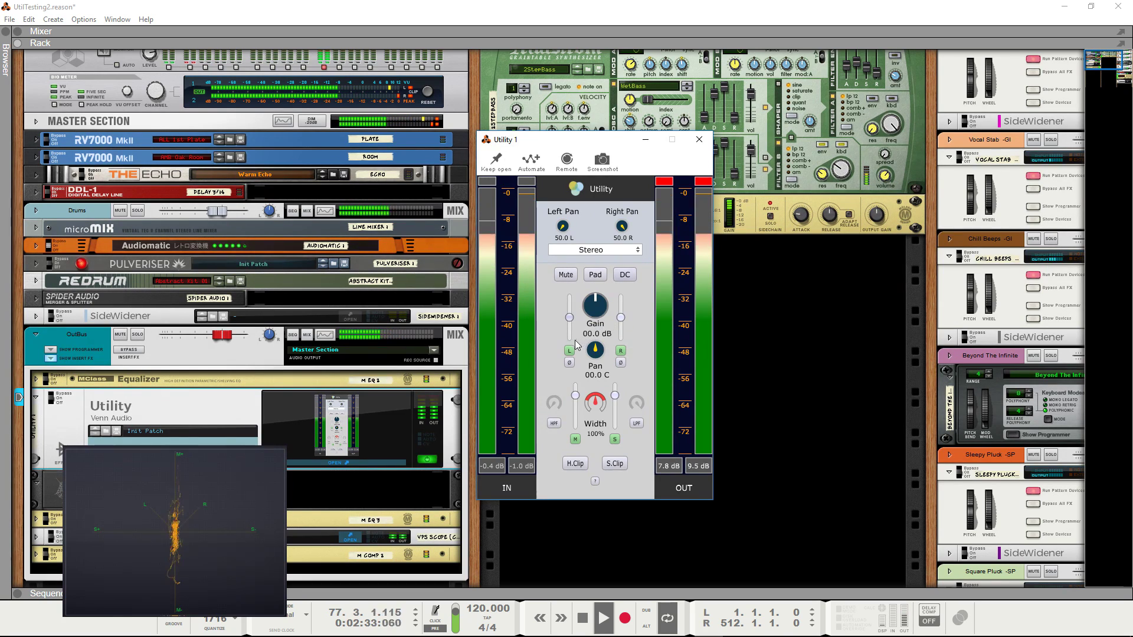
{"action": "left_click", "coordinate": [570, 351]}
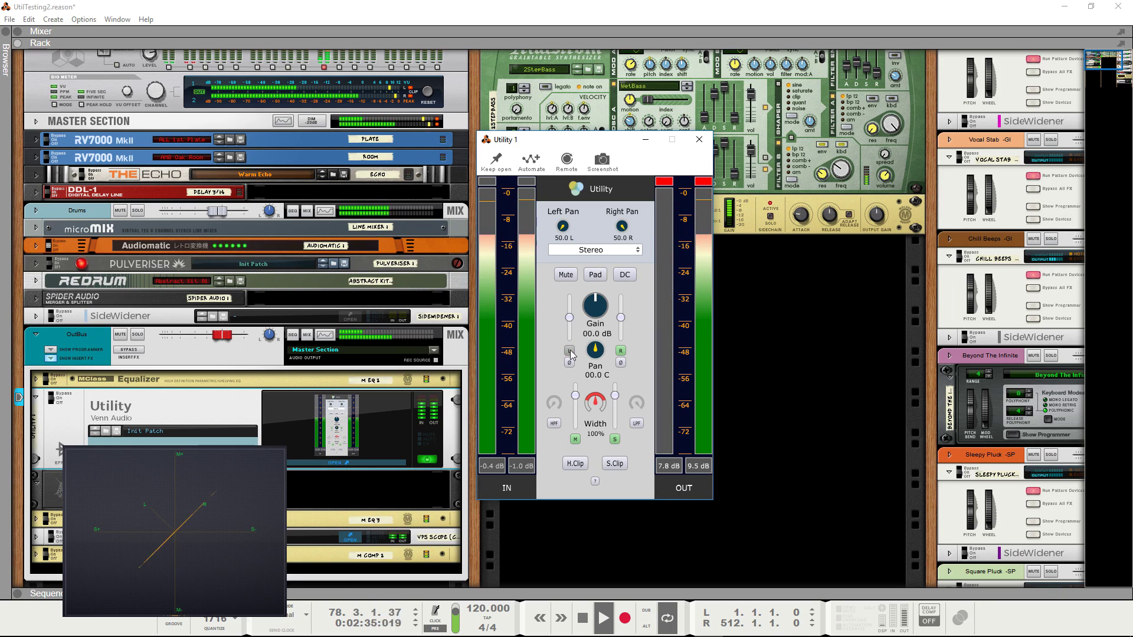
{"action": "left_click", "coordinate": [570, 351]}
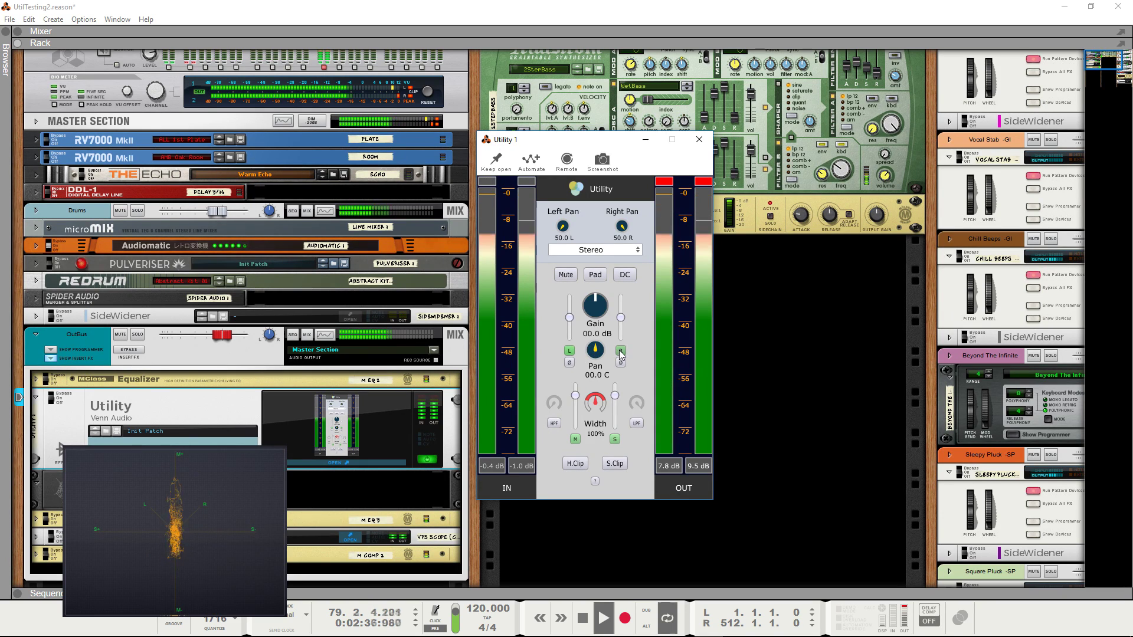
{"action": "left_click", "coordinate": [620, 351]}
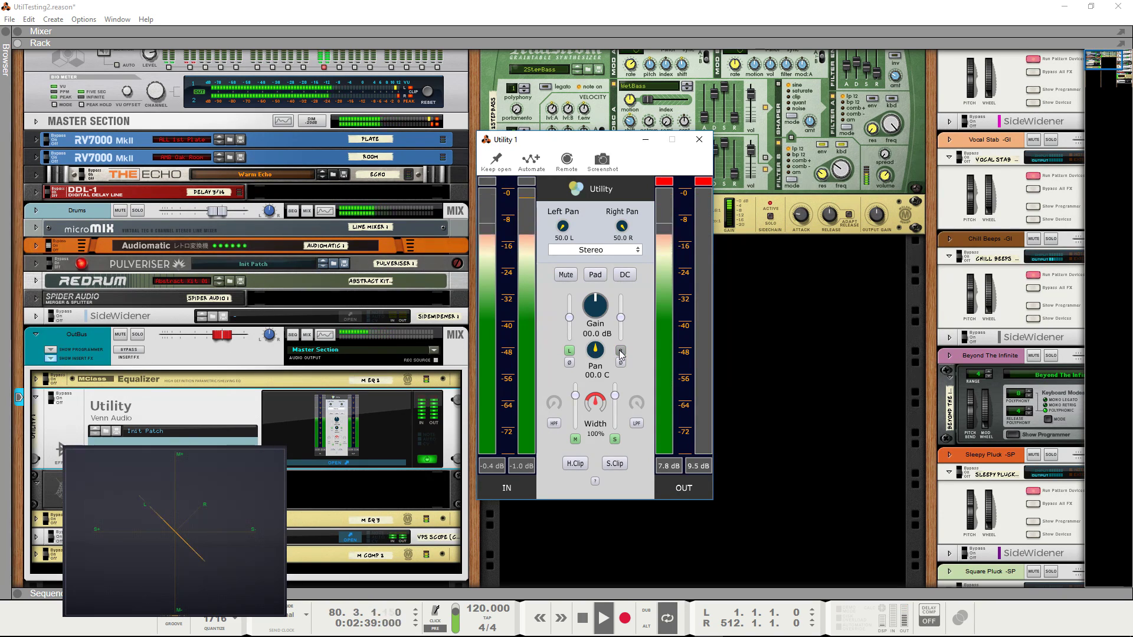
{"action": "left_click", "coordinate": [621, 351]}
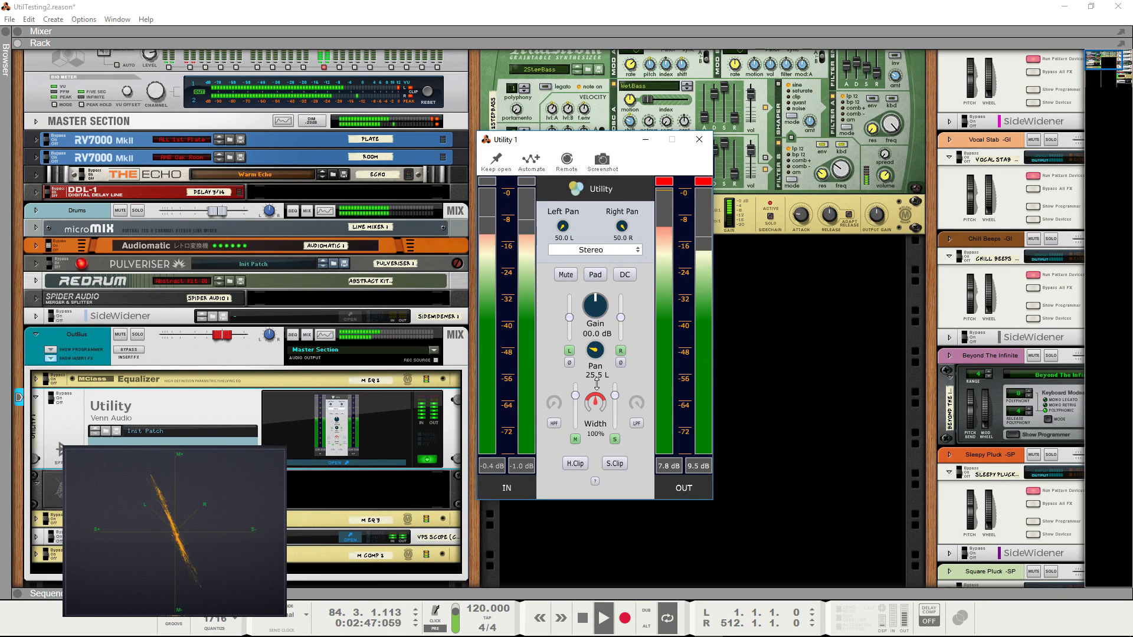
Sweep the Utility Pan left, then to 50.0 R, then reset it to 00.0 C.
{"action": "left_click_drag", "start_coordinate": [604, 416], "coordinate": [594, 384]}
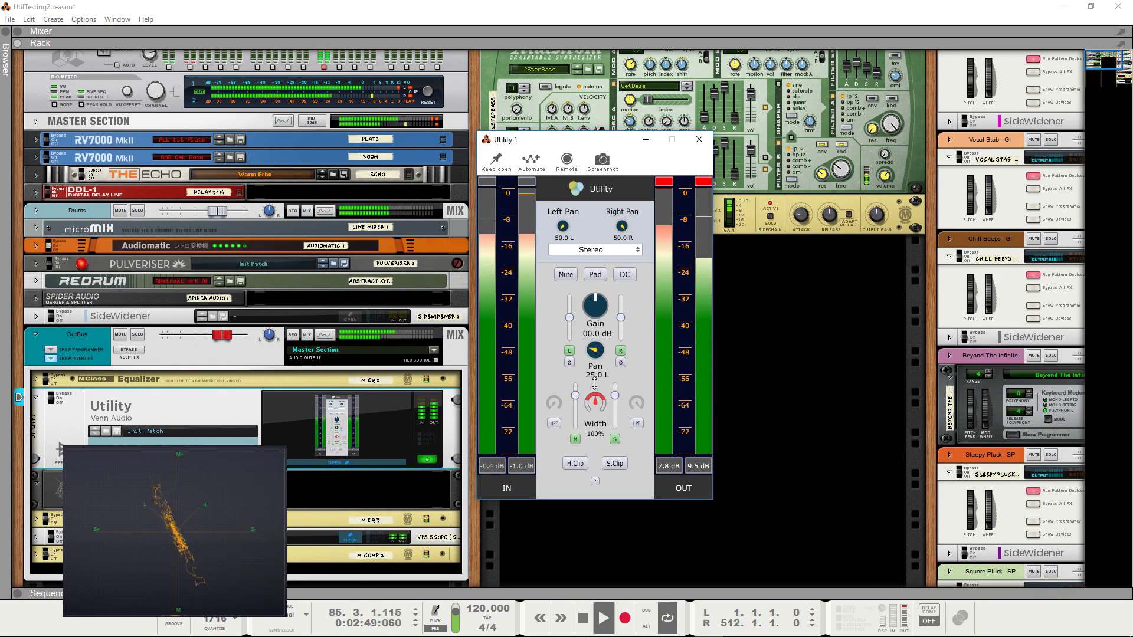
{"action": "left_click_drag", "start_coordinate": [602, 294], "coordinate": [602, 277]}
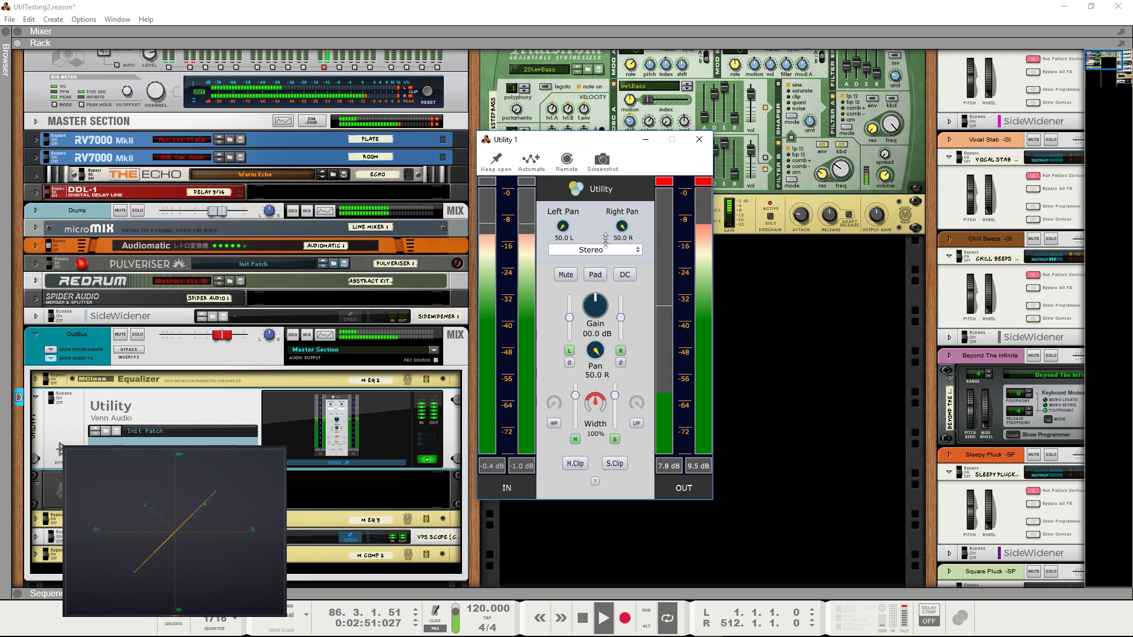
{"action": "left_click", "coordinate": [597, 349], "text": "ctrl"}
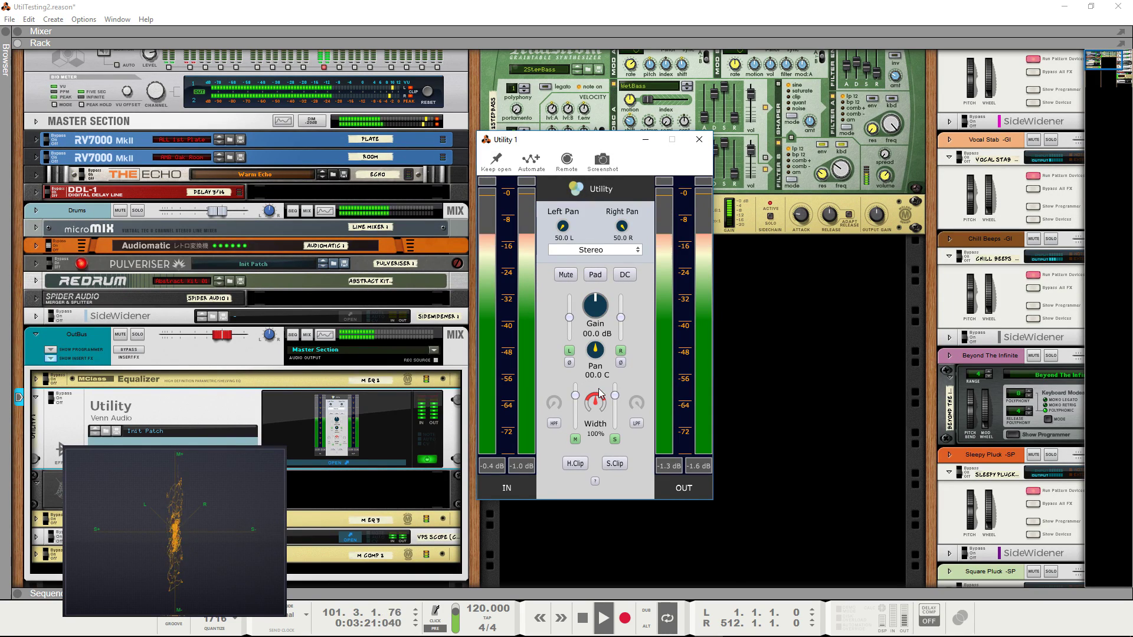
Narrow the Utility Width below 100%, then widen it to 200%.
{"action": "left_click_drag", "start_coordinate": [601, 392], "coordinate": [595, 479]}
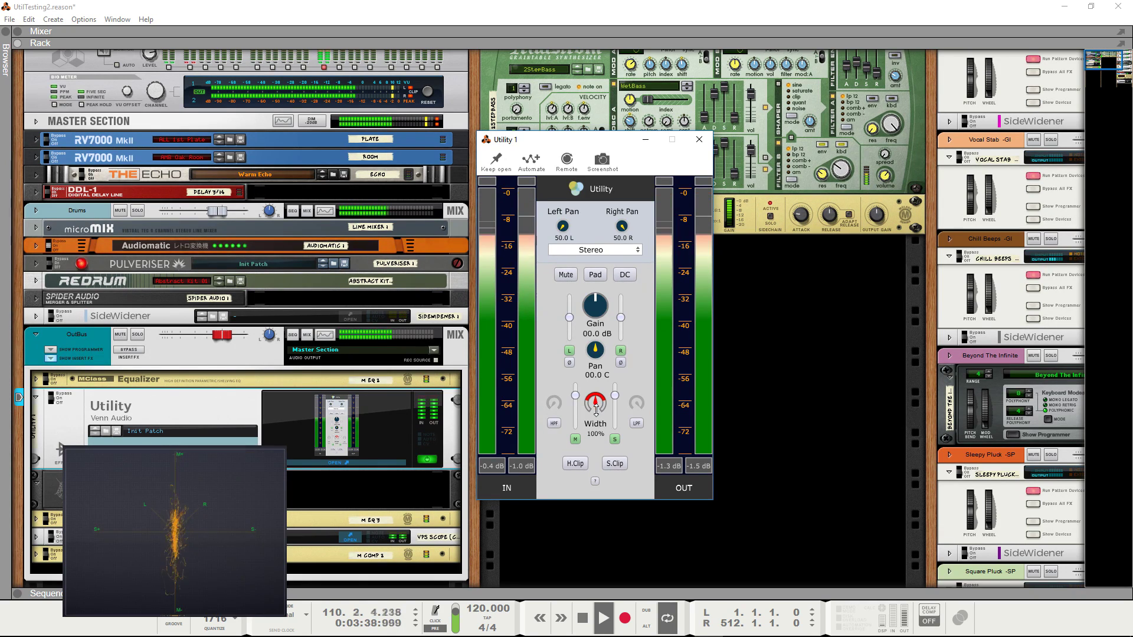
{"action": "left_click_drag", "start_coordinate": [596, 411], "coordinate": [605, 349]}
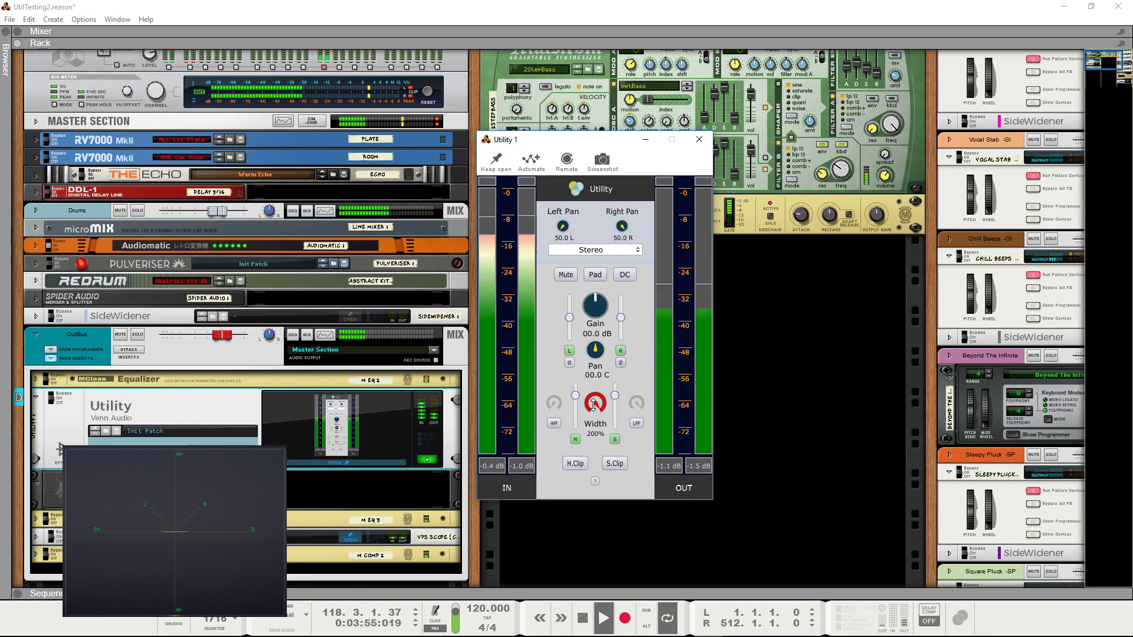
Reset Width to 100% and toggle the M button to mute the mid signal, leaving only the sides.
{"action": "left_click", "coordinate": [595, 402], "text": "ctrl"}
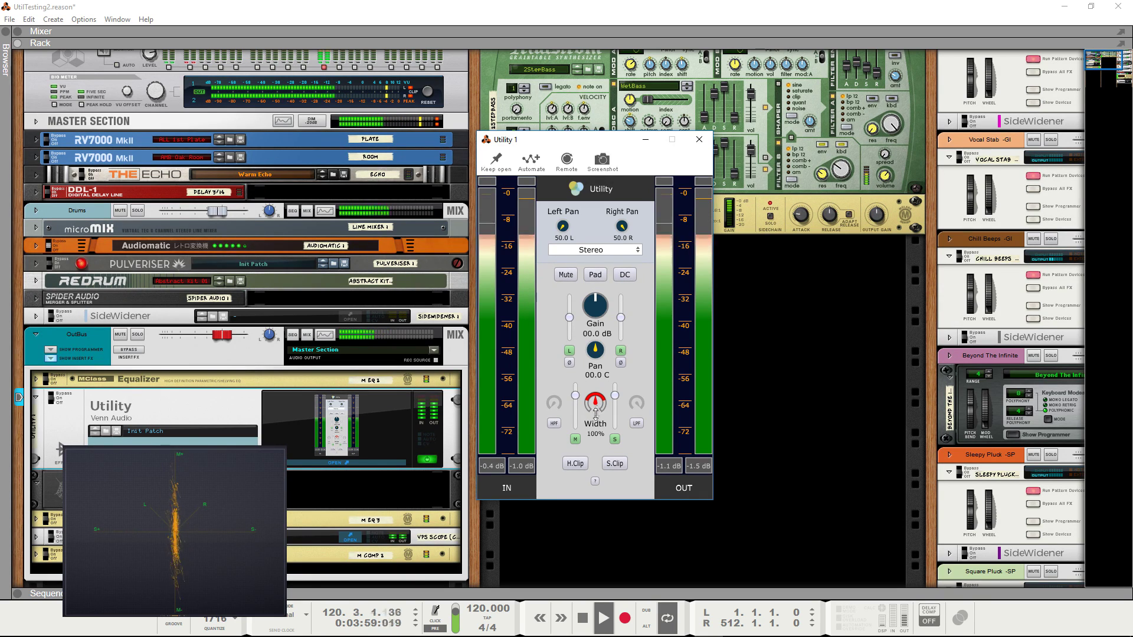
{"action": "left_click", "coordinate": [576, 439]}
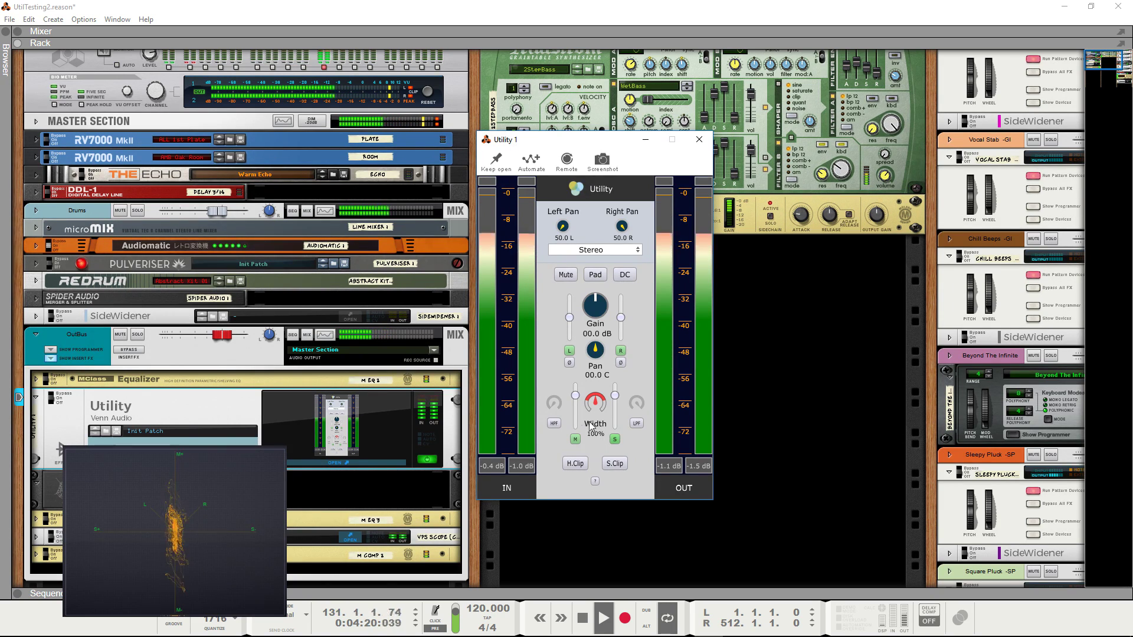
{"action": "mouse_move", "coordinate": [577, 402]}
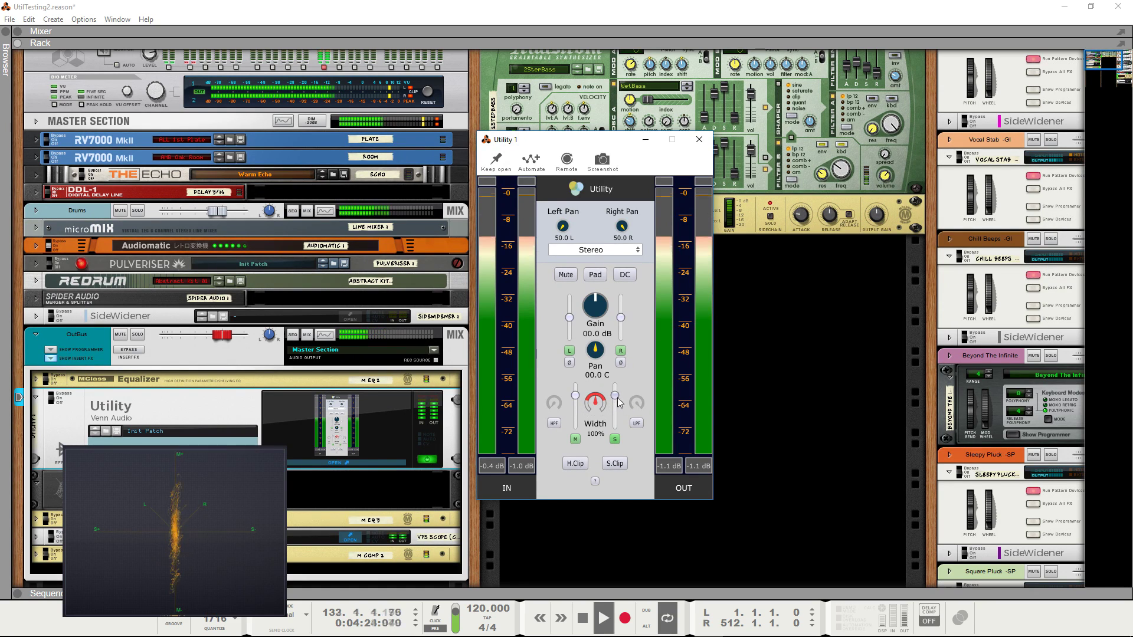
{"action": "mouse_move", "coordinate": [618, 400]}
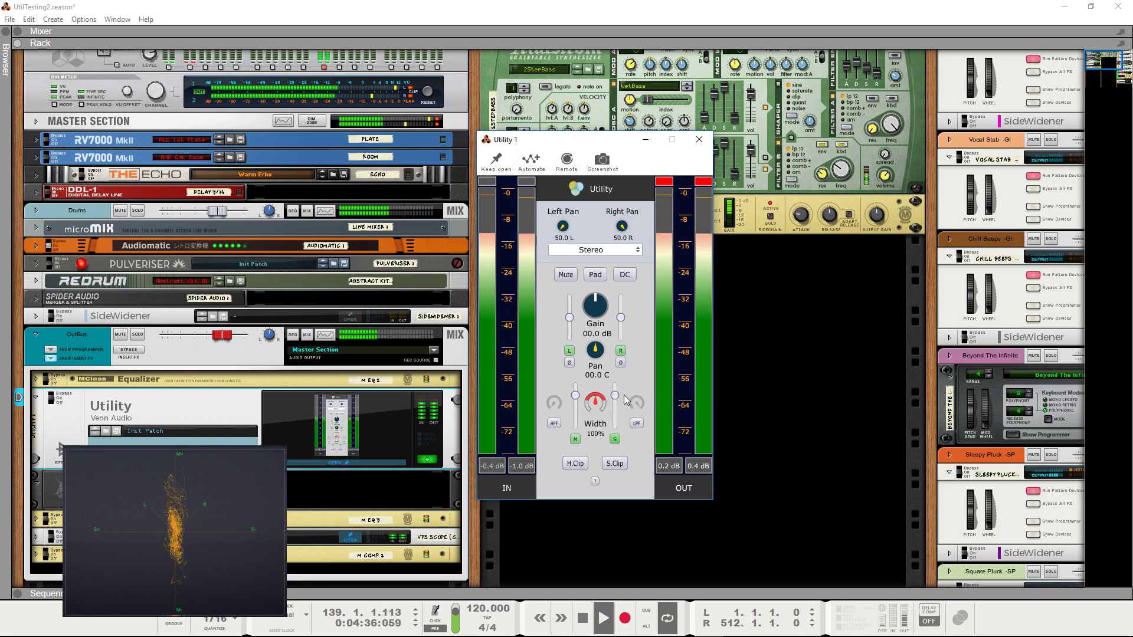
Enable the LPF and lower its cutoff, then turn it off and enable the HPF at 20 Hz.
{"action": "left_click", "coordinate": [638, 423]}
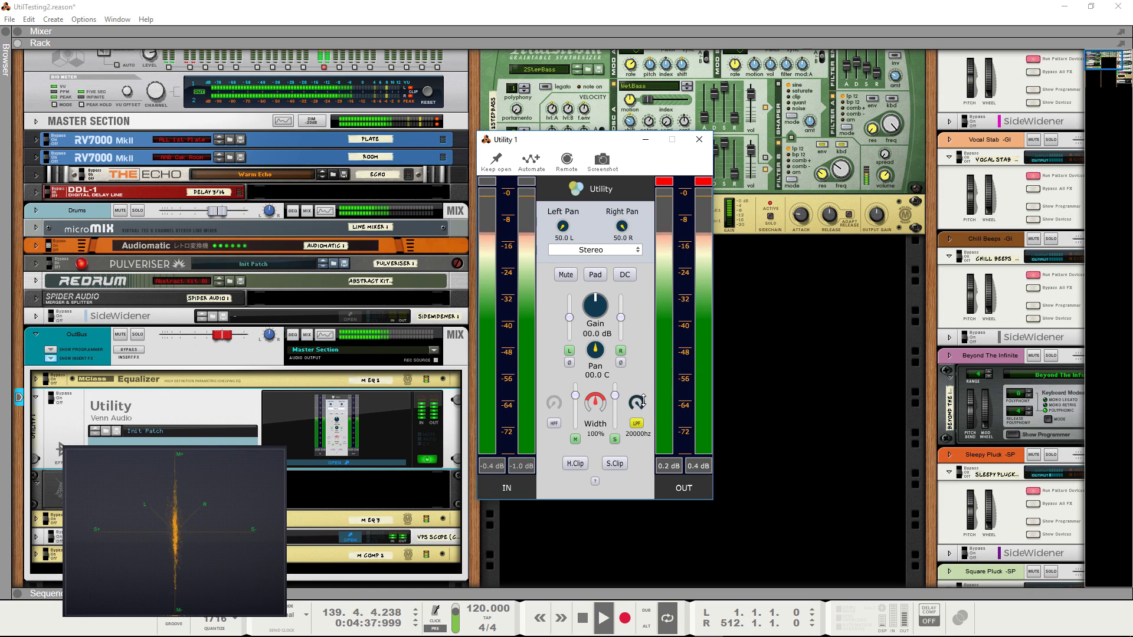
{"action": "mouse_move", "coordinate": [643, 413]}
{"action": "left_mouse_down"}
{"action": "mouse_move", "coordinate": [636, 504]}
{"action": "mouse_move", "coordinate": [632, 432]}
{"action": "left_mouse_up"}
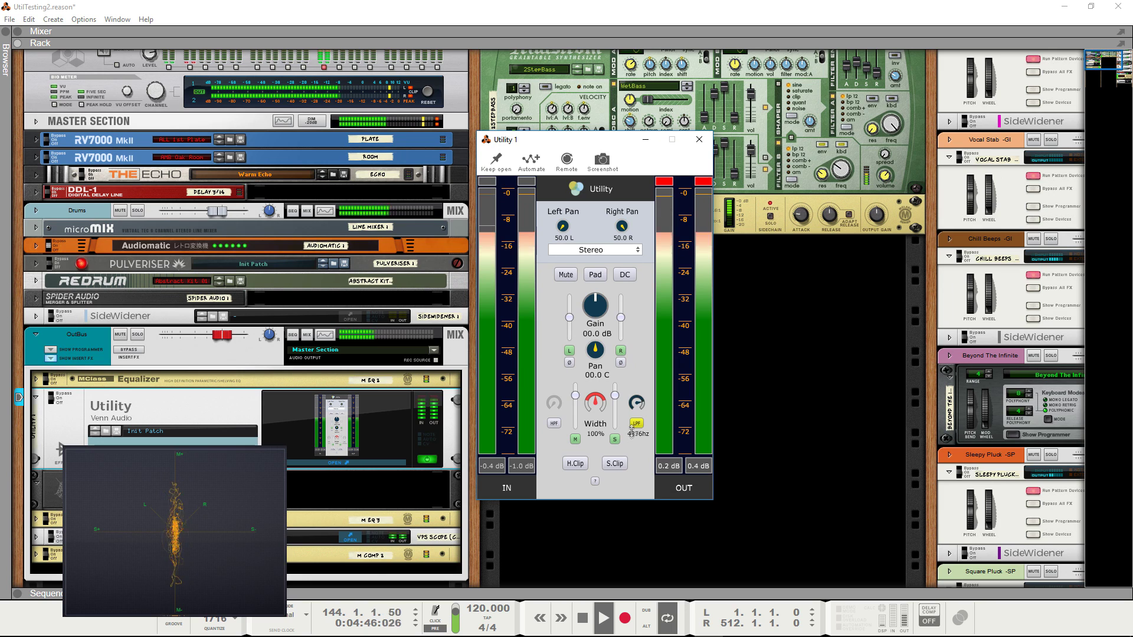
{"action": "left_click", "coordinate": [637, 423]}
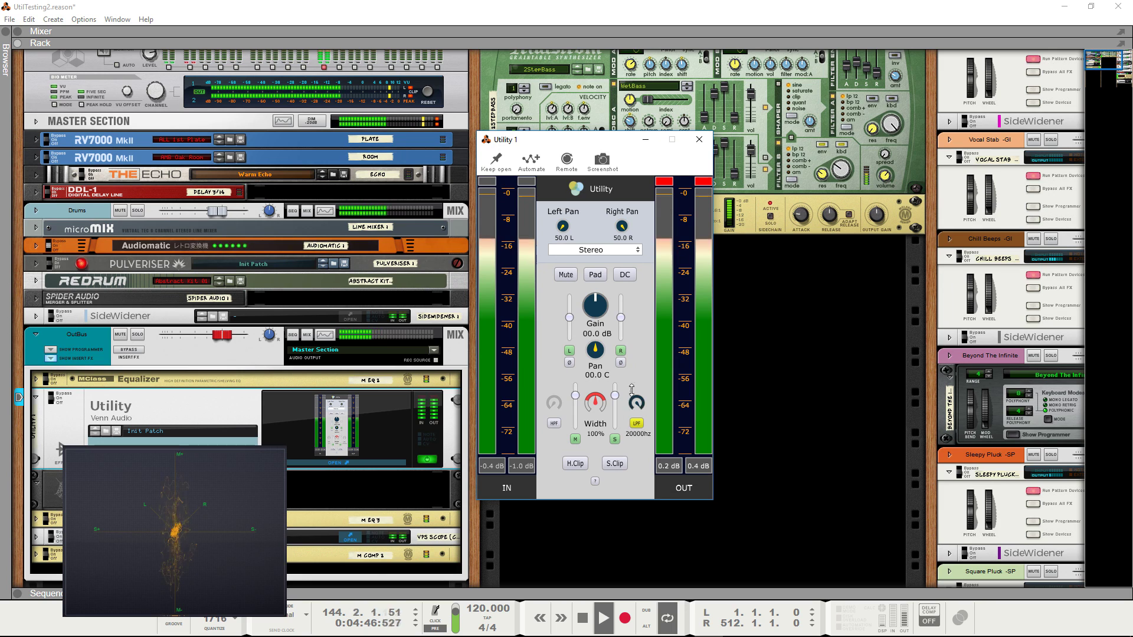
{"action": "left_click", "coordinate": [555, 424]}
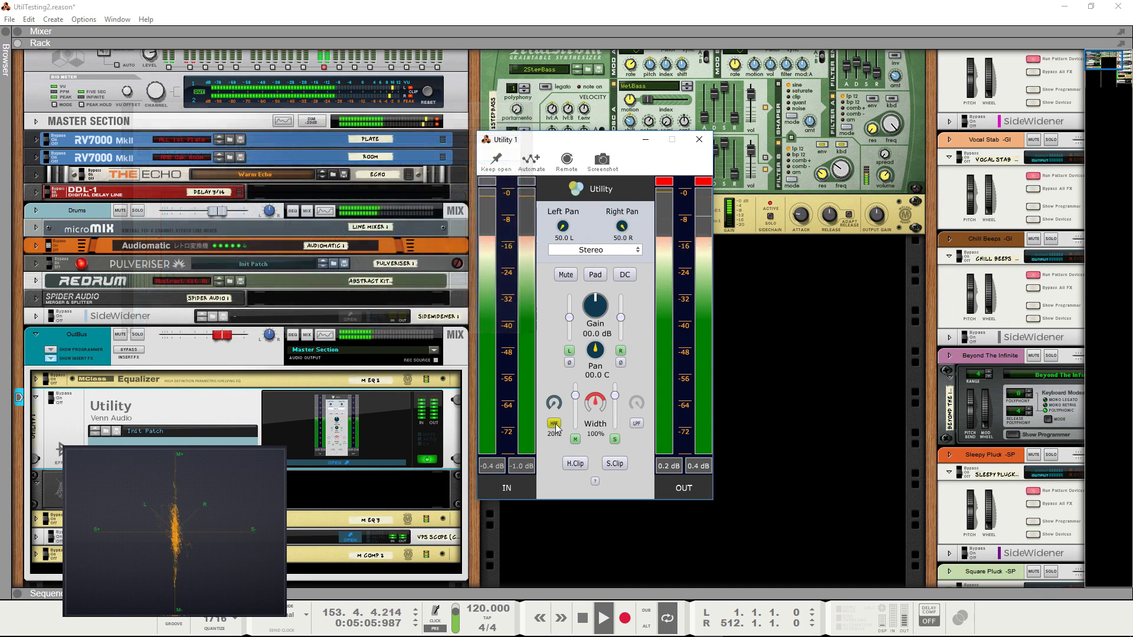
Turn off the HPF, then drive gain into hard clipping, reset to 00.0 dB, and retry with soft clipping.
{"action": "left_click", "coordinate": [554, 424]}
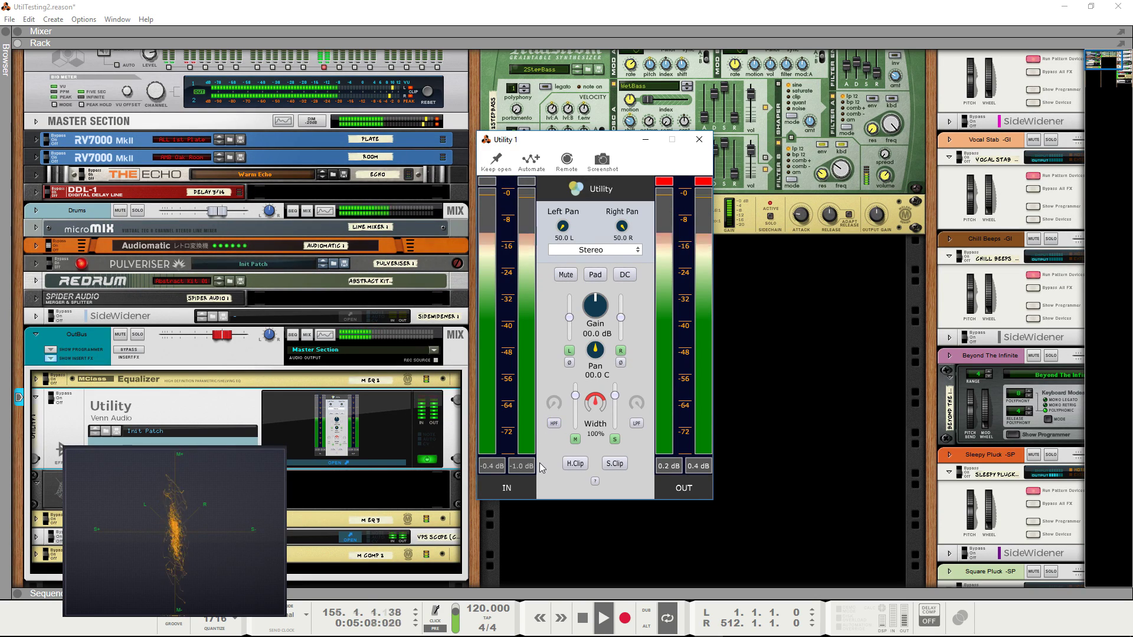
{"action": "left_click", "coordinate": [574, 464]}
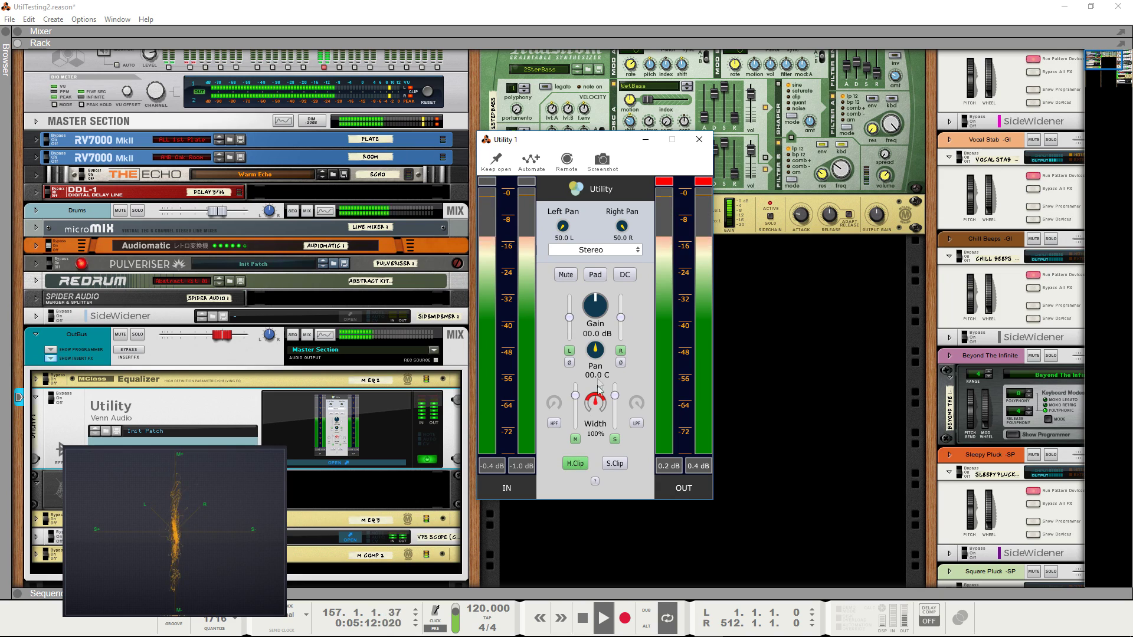
{"action": "left_click_drag", "start_coordinate": [596, 313], "coordinate": [599, 285]}
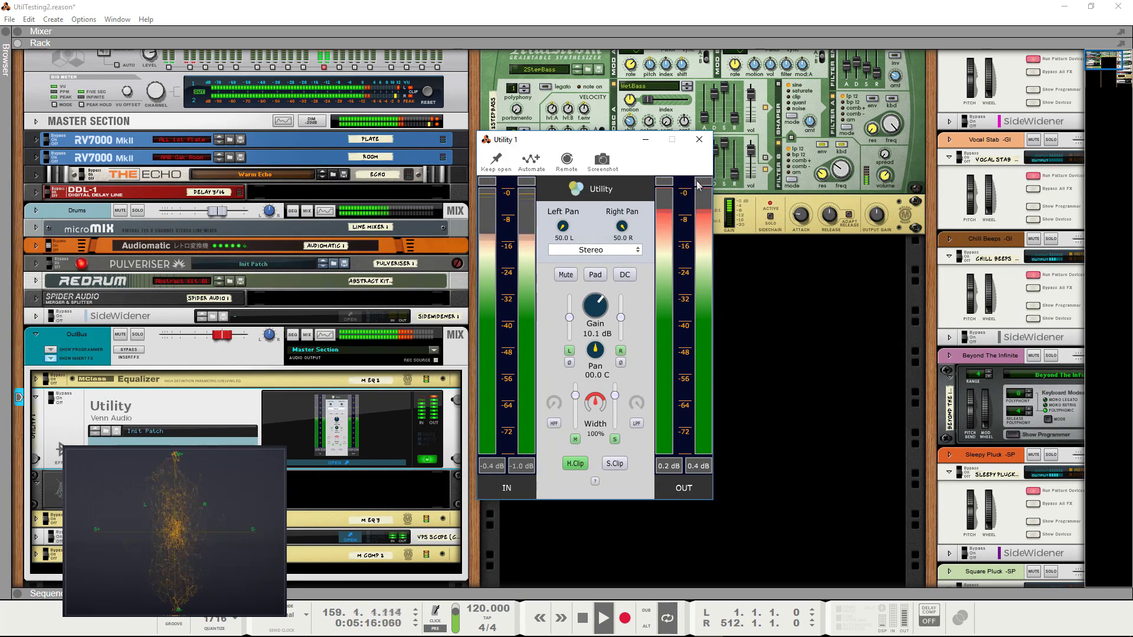
{"action": "left_click", "coordinate": [586, 304], "text": "ctrl"}
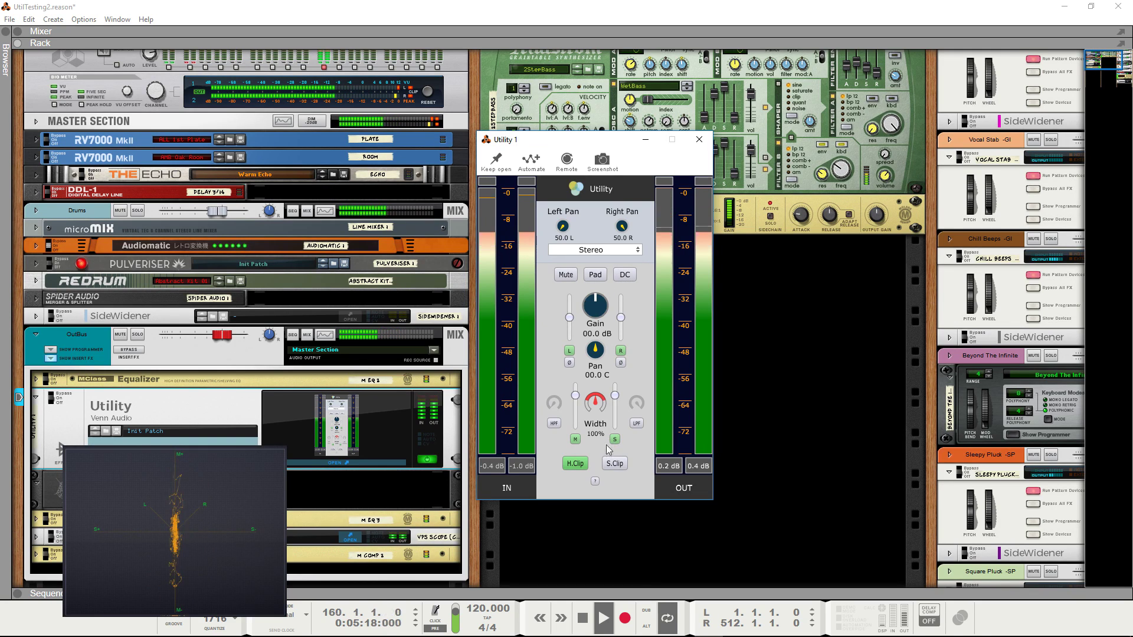
{"action": "left_click", "coordinate": [614, 463]}
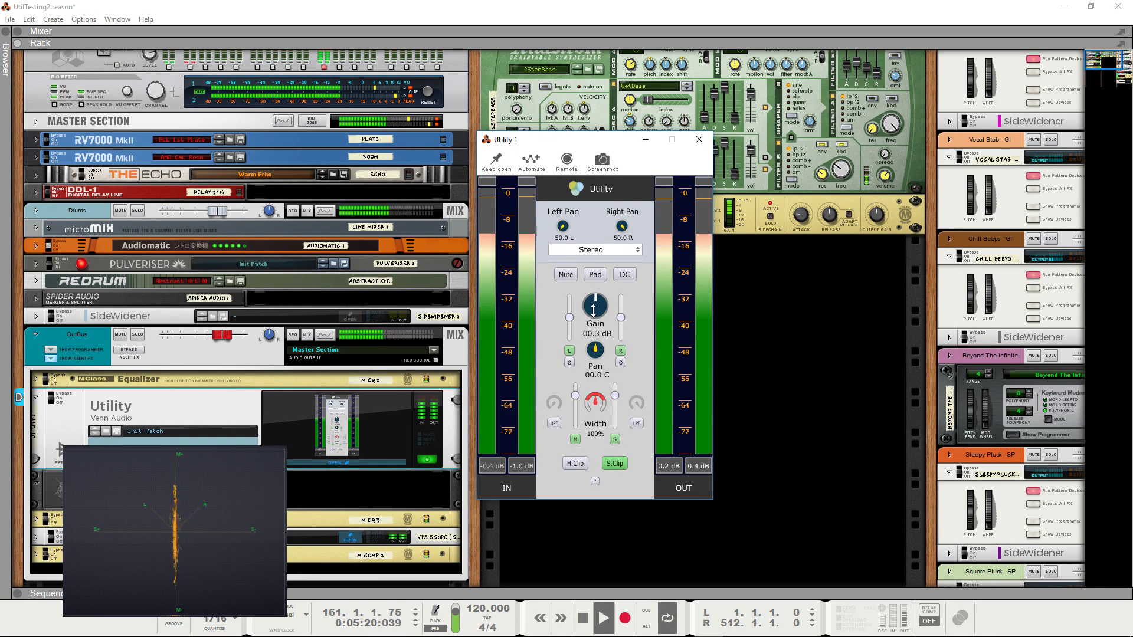
{"action": "left_click_drag", "start_coordinate": [594, 296], "coordinate": [594, 292]}
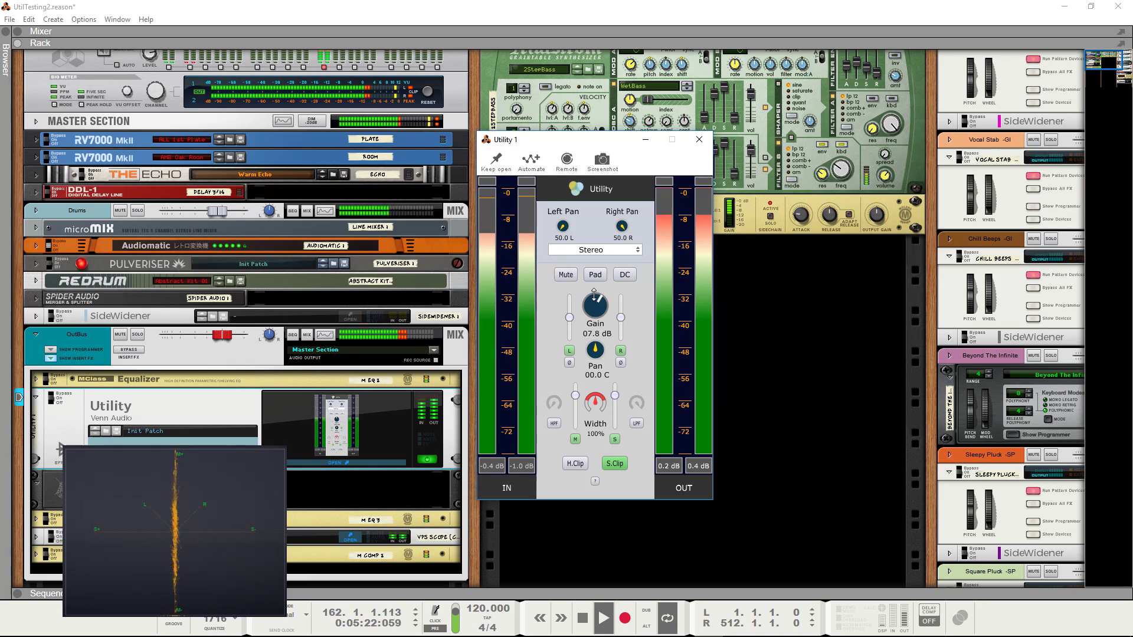